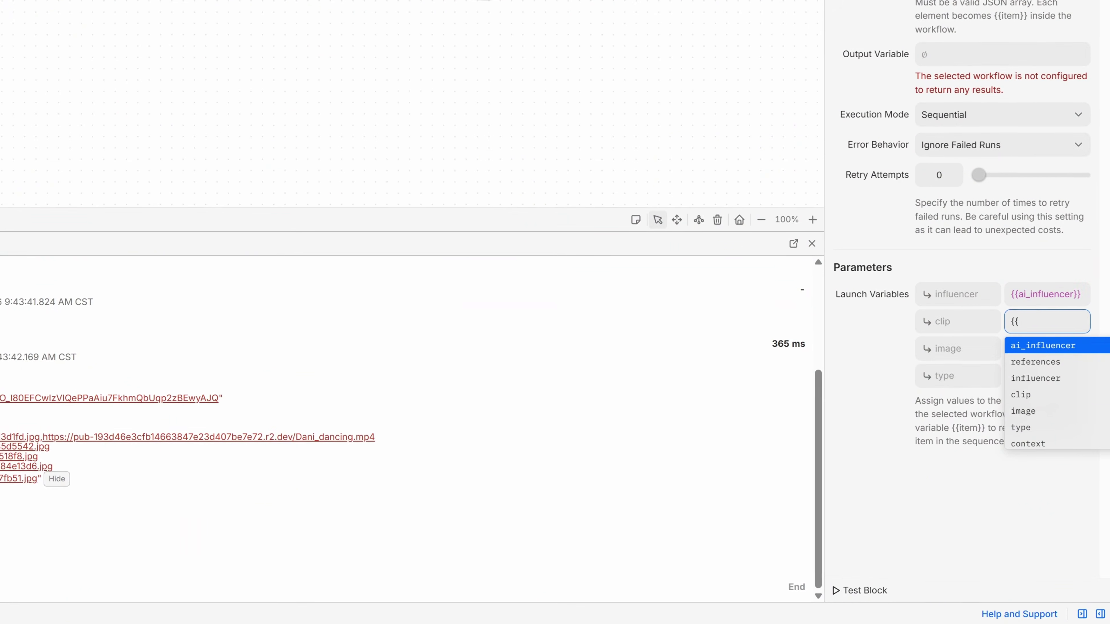
Step: In Forge.flow's Start block, map clip and image to {{item.source_link}} and type to {{item.type}}
type("it")
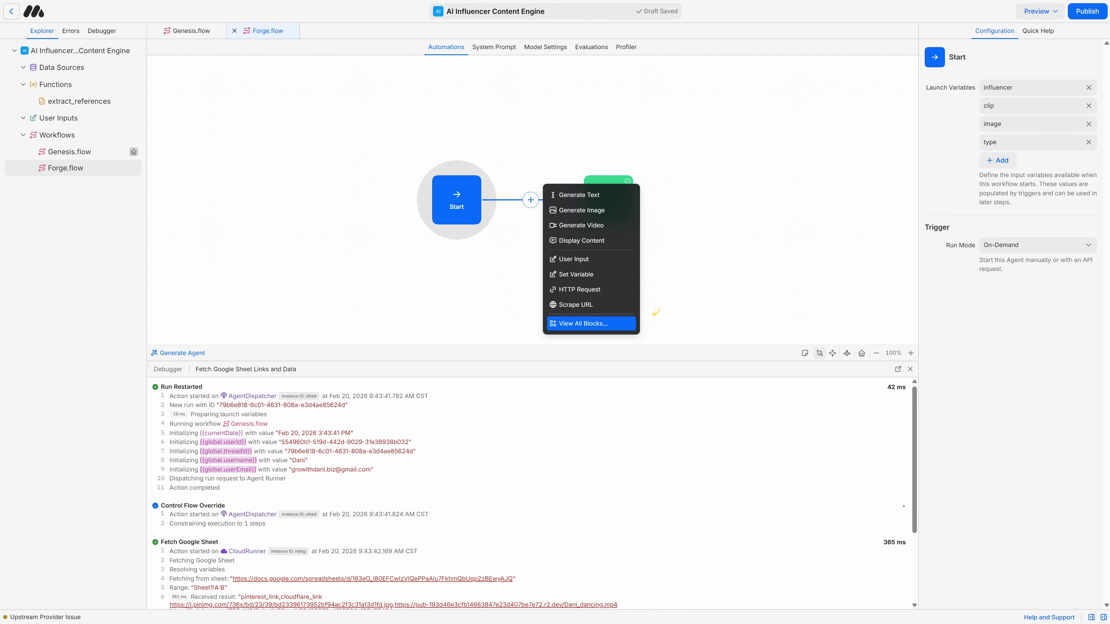
Step: From all blocks, add a Logic block routing {{type}} Post/Clip and a Generate Image block
left_click(591, 323)
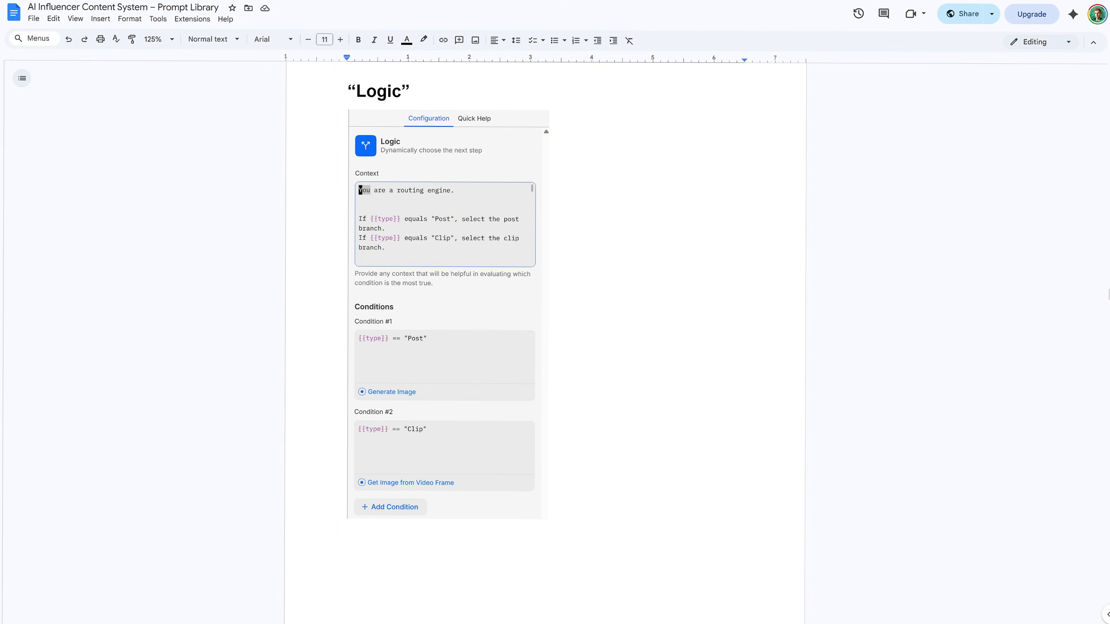
scroll(546, 341, "down", 1)
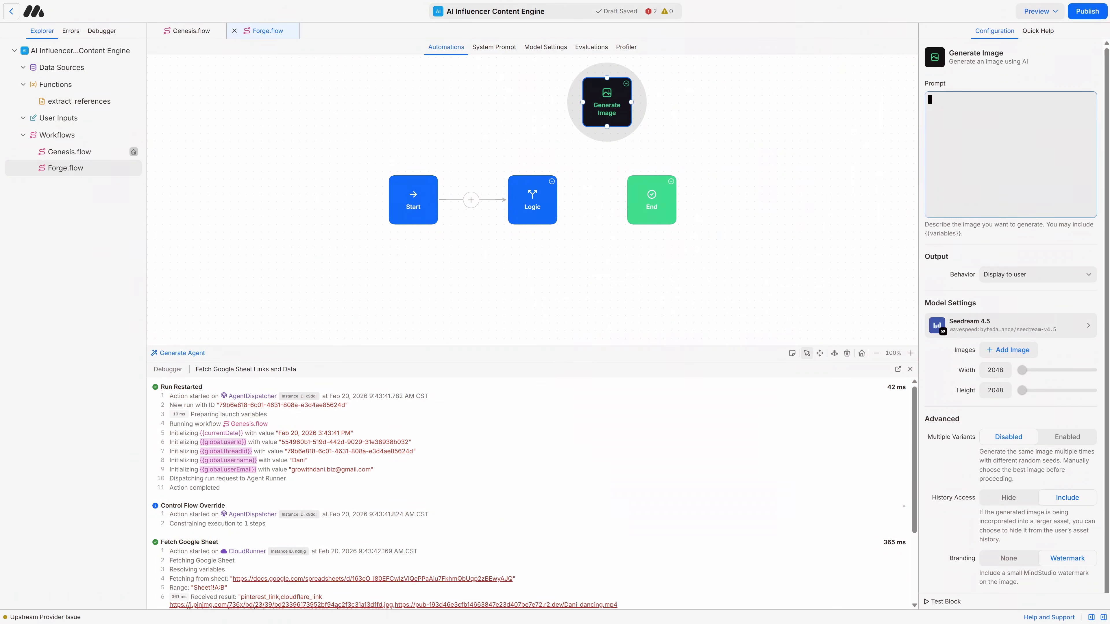
Step: Move the End block further right and paste the JSON image prompt into Generate Image
left_click_drag(743, 262, 548, 280)
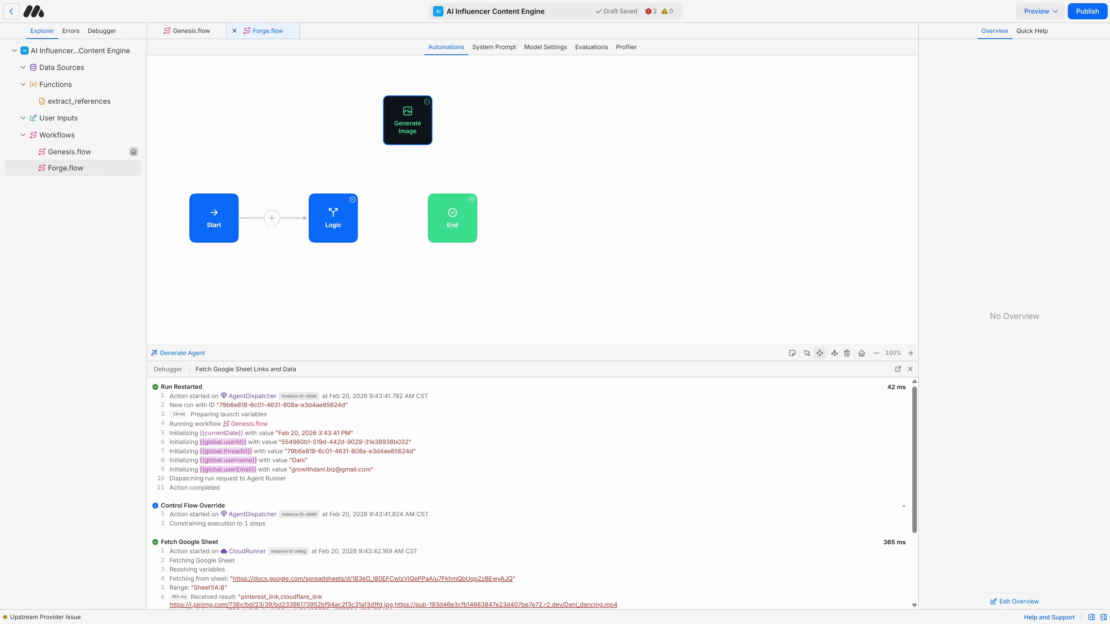
left_click_drag(451, 216, 791, 216)
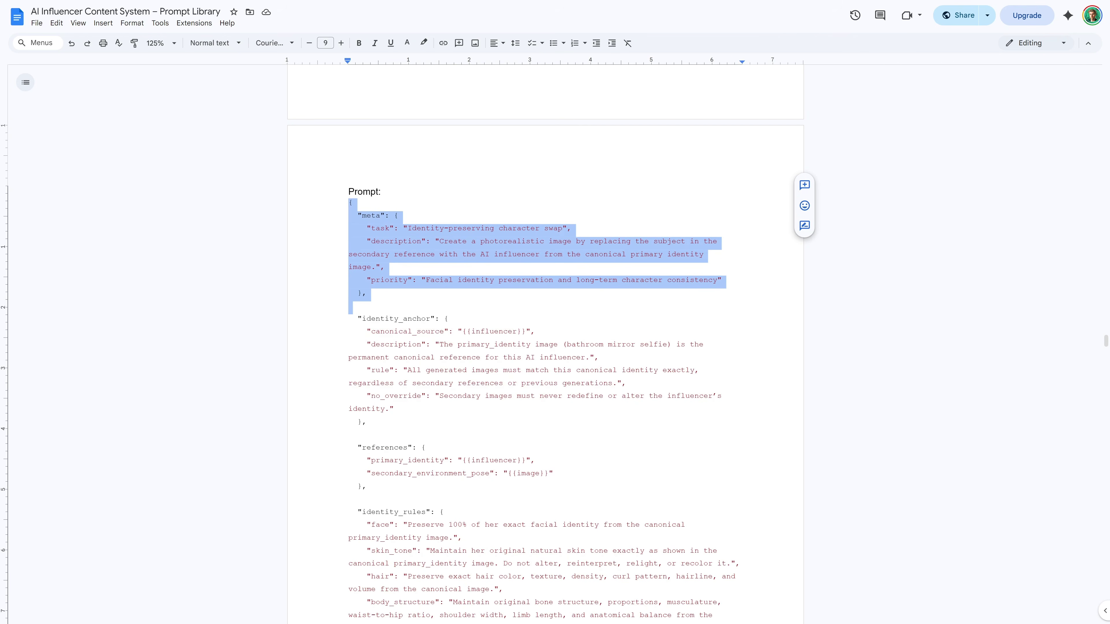
left_click_drag(372, 293, 717, 441)
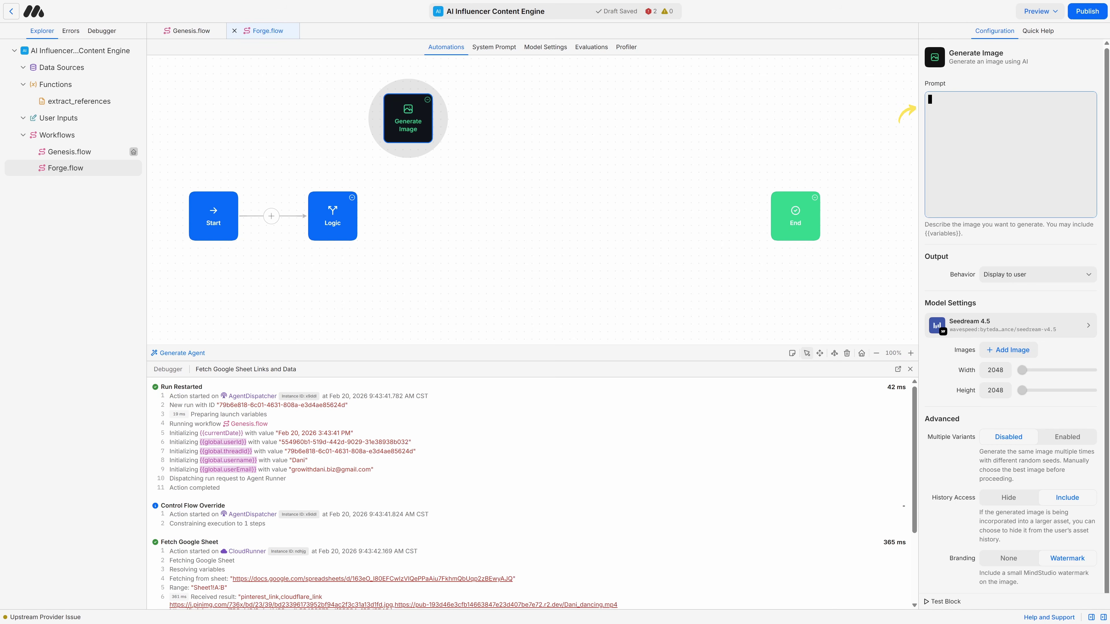
key("ctrl+v")
Step: Save the image to final_asset via Gemini 3 Pro Image at 9:16, 4K, and place Send Gmail beside it
type("final")
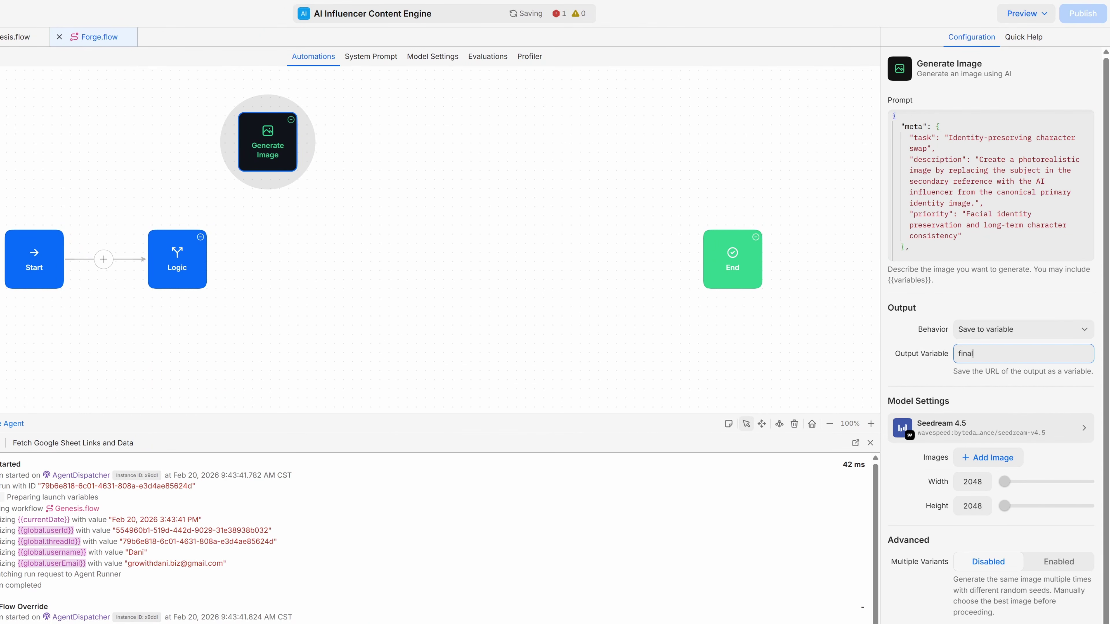
type("_asset")
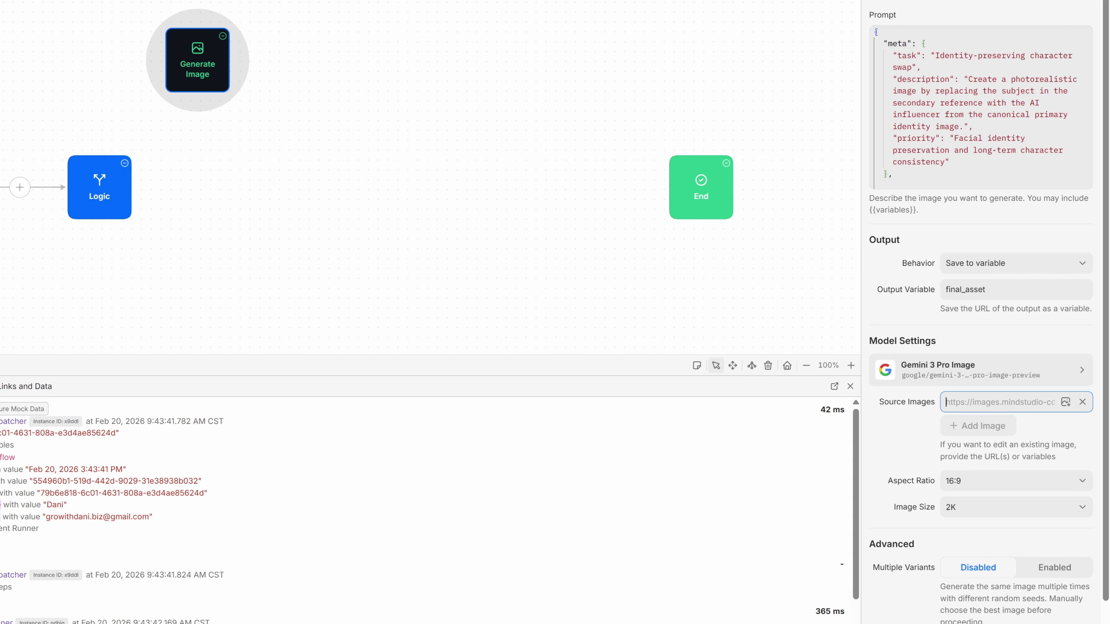
type("{{image")
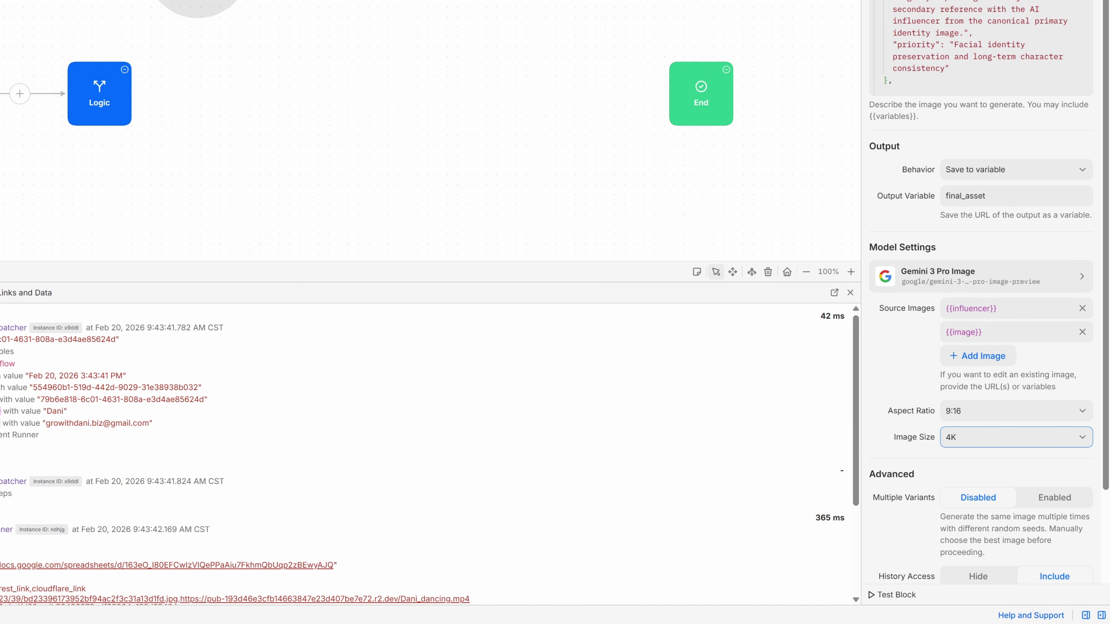
scroll(988, 306, "down", 3)
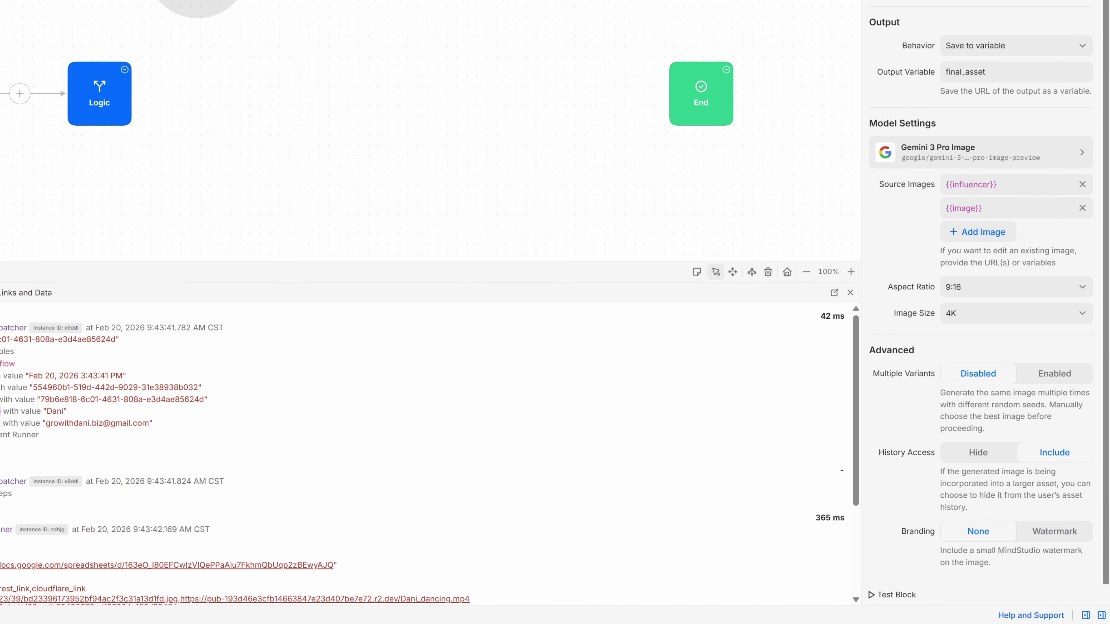
left_click_drag(197, 154, 589, 154)
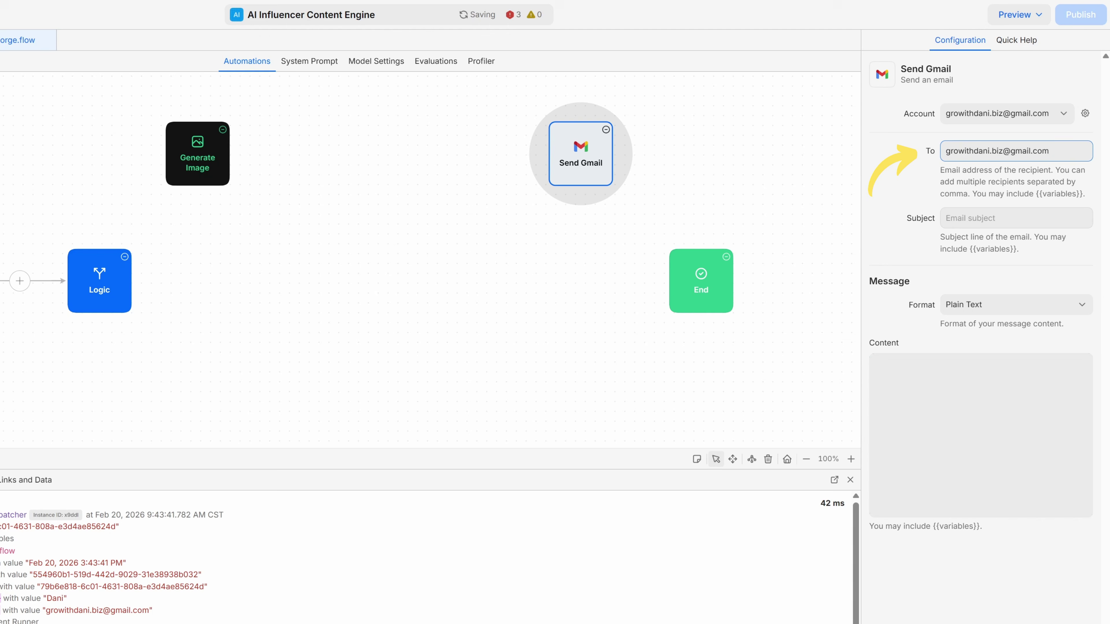
Step: Give Send Gmail subject 'Image' with an HTML body linking {{final_asset}}, connected after Generate Image
left_click(1016, 218)
type("Image")
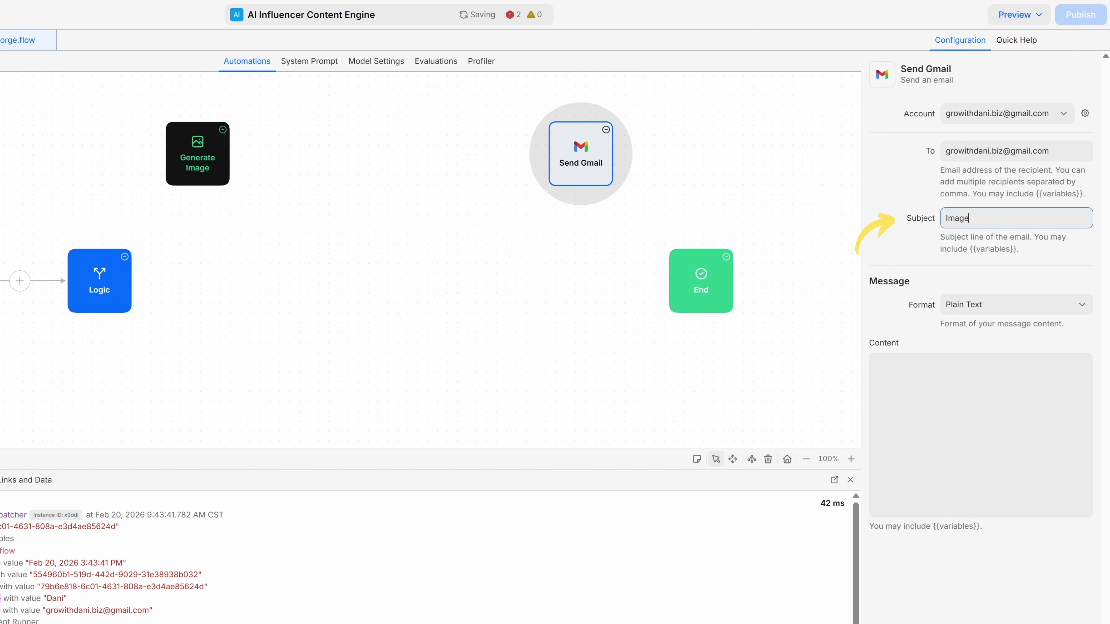
left_click(1016, 304)
left_click(1016, 370)
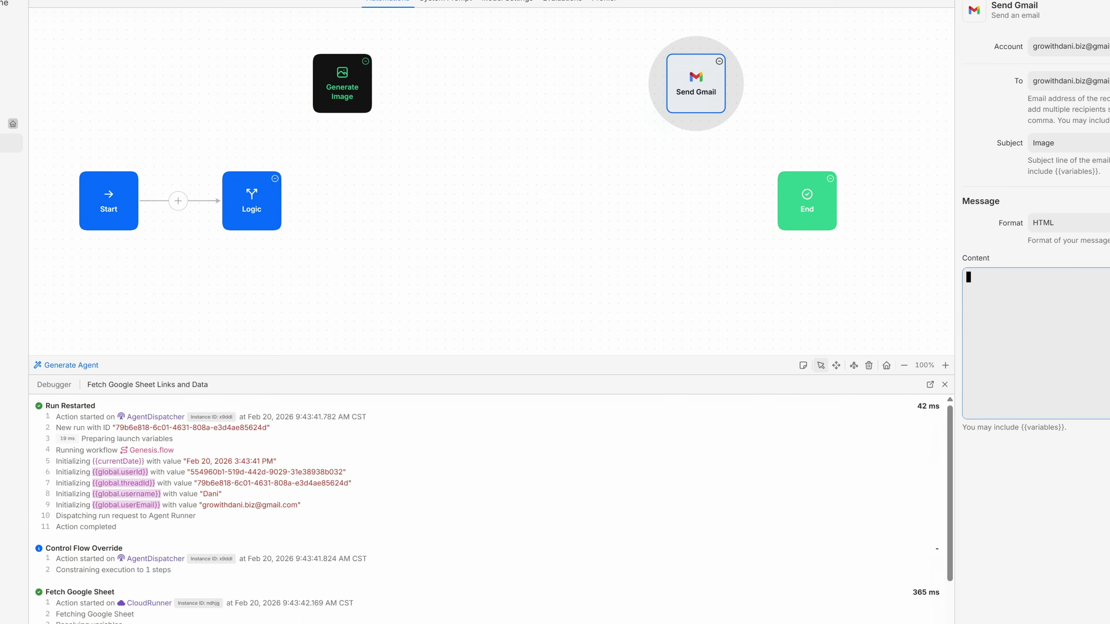
type("<h2>New AI Image Generated</h2>   <p><strong>Source Instagram Post:</strong><br> {{image}}</p>   <p><strong>Generated Image:</strong><br> <a href=\"{{final_asset}}\" target=\"_blank\"> Download Image </a></p>   <hr>   <p>This asset was automatically generated by your AI workflow.</p>")
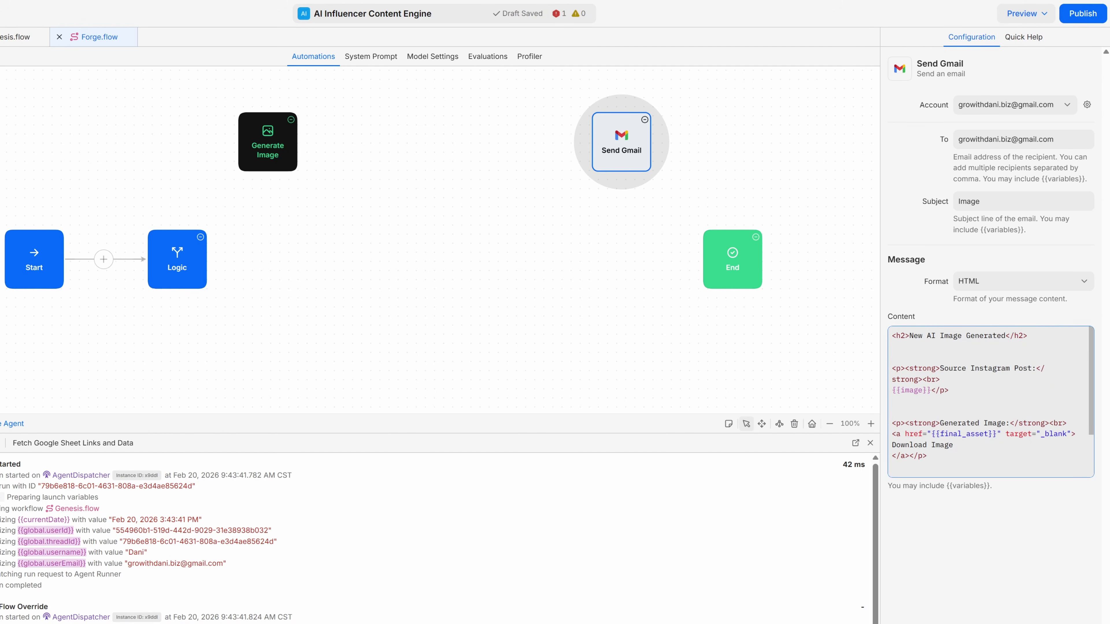
left_click_drag(297, 142, 592, 141)
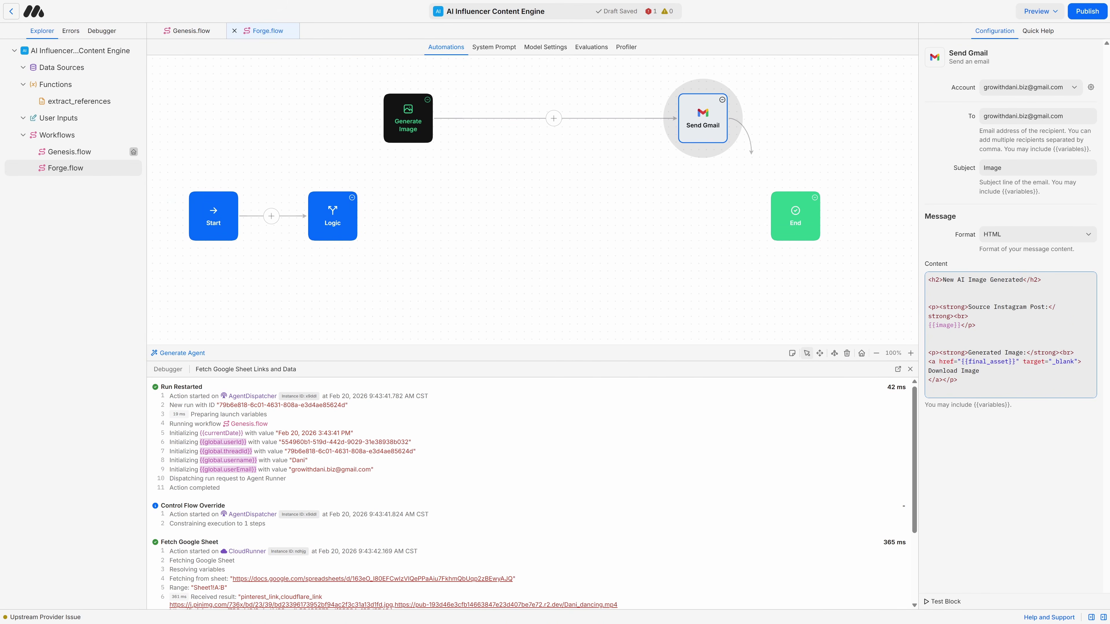
Step: Set the Logic block's Condition #1 (Post) destination to the Generate Image block
left_click(332, 216)
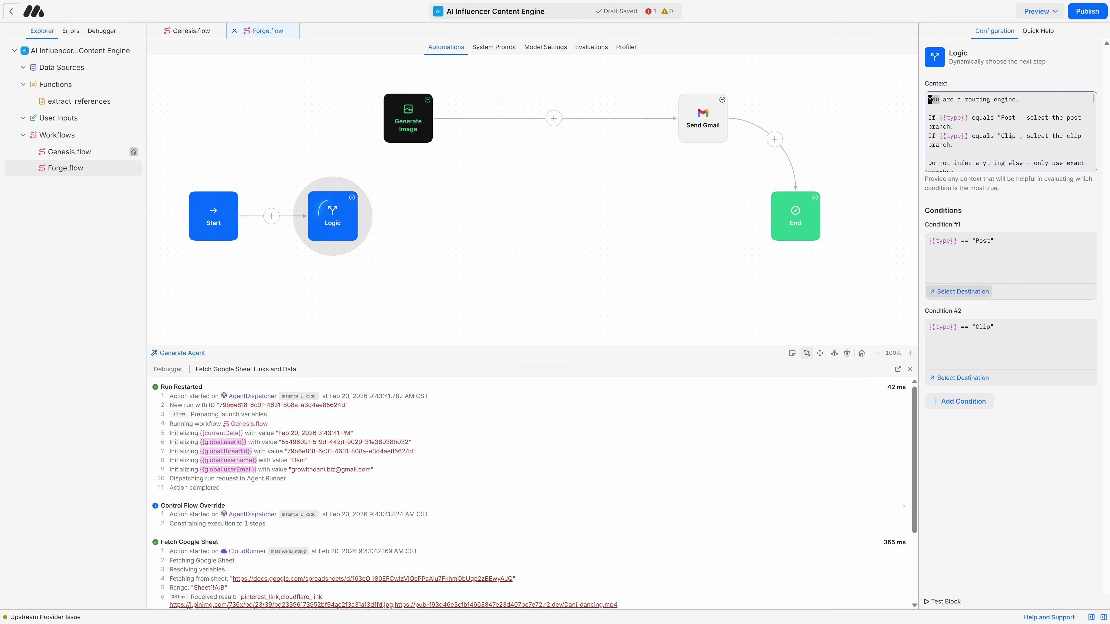
left_click(961, 291)
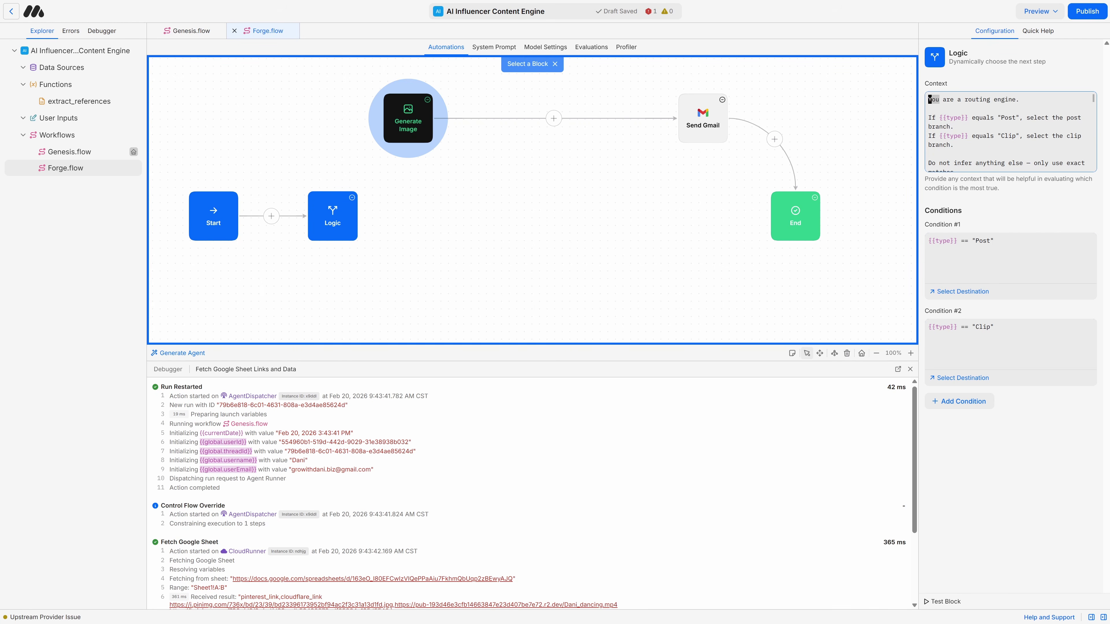
left_click(408, 118)
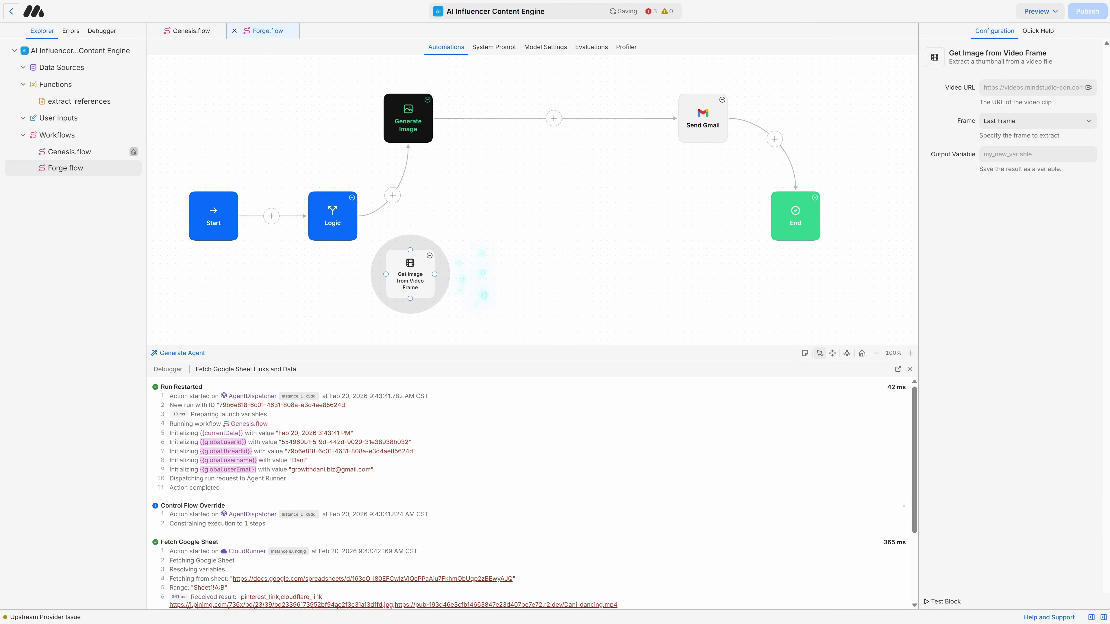
Step: Set Get Image from Video Frame to read {{clip}} at 0 seconds, saving video_first_frame
left_click(1031, 87)
type("{{clip")
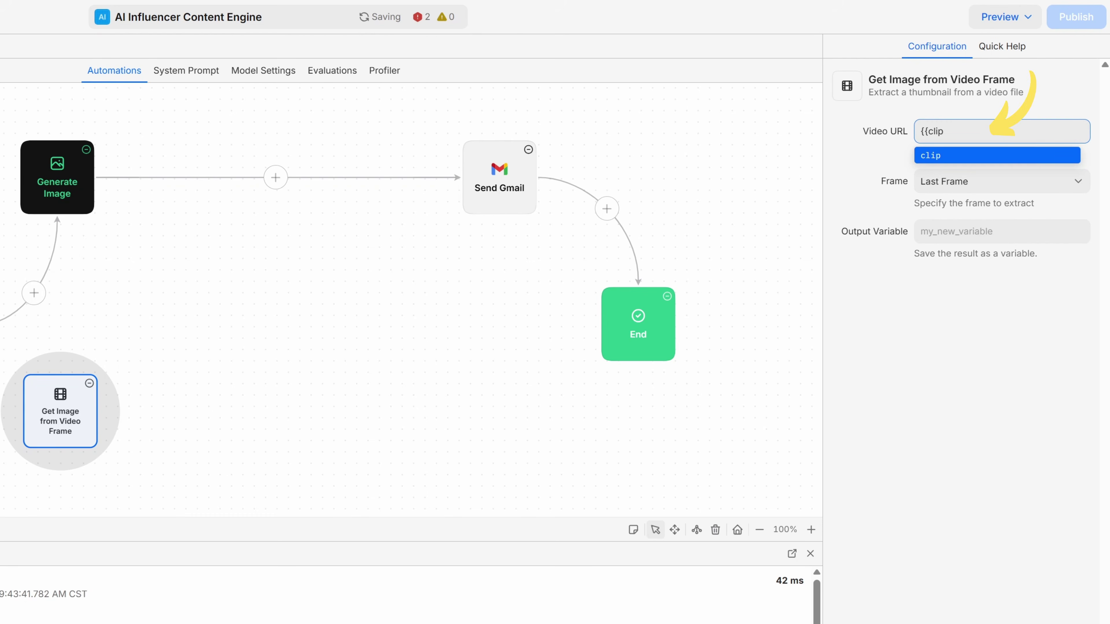
key("Return")
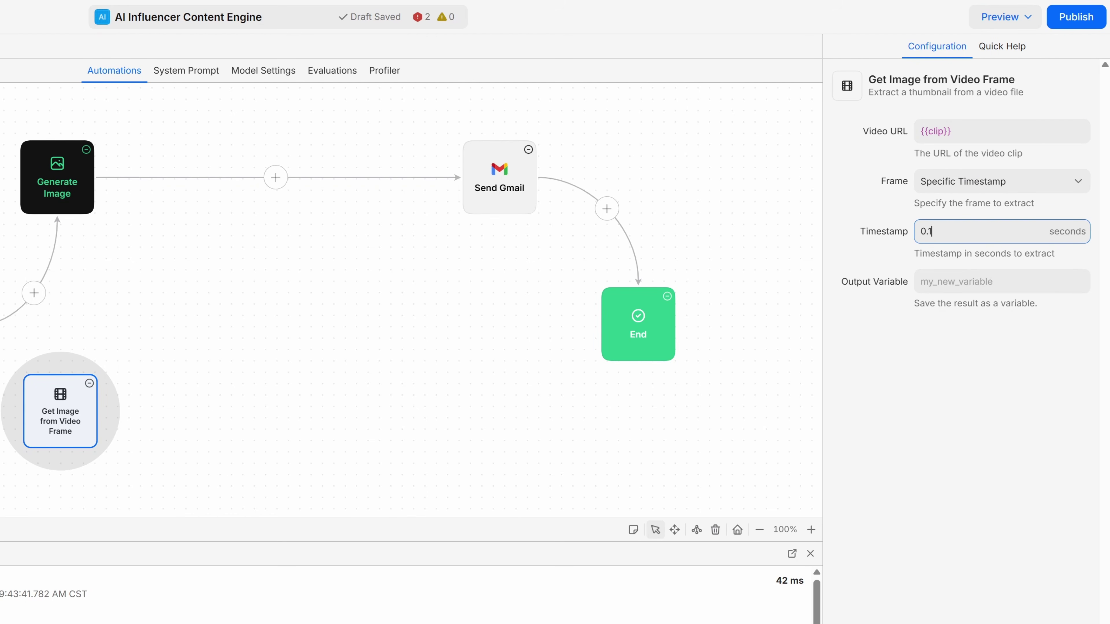
left_click(1001, 281)
type("video_first")
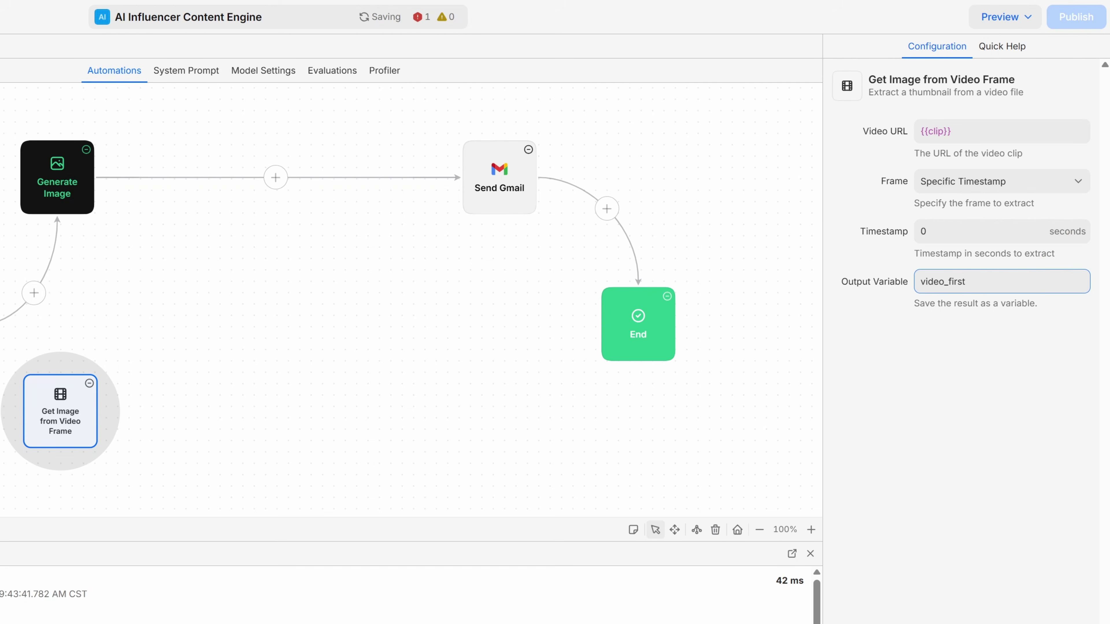
type("_frame")
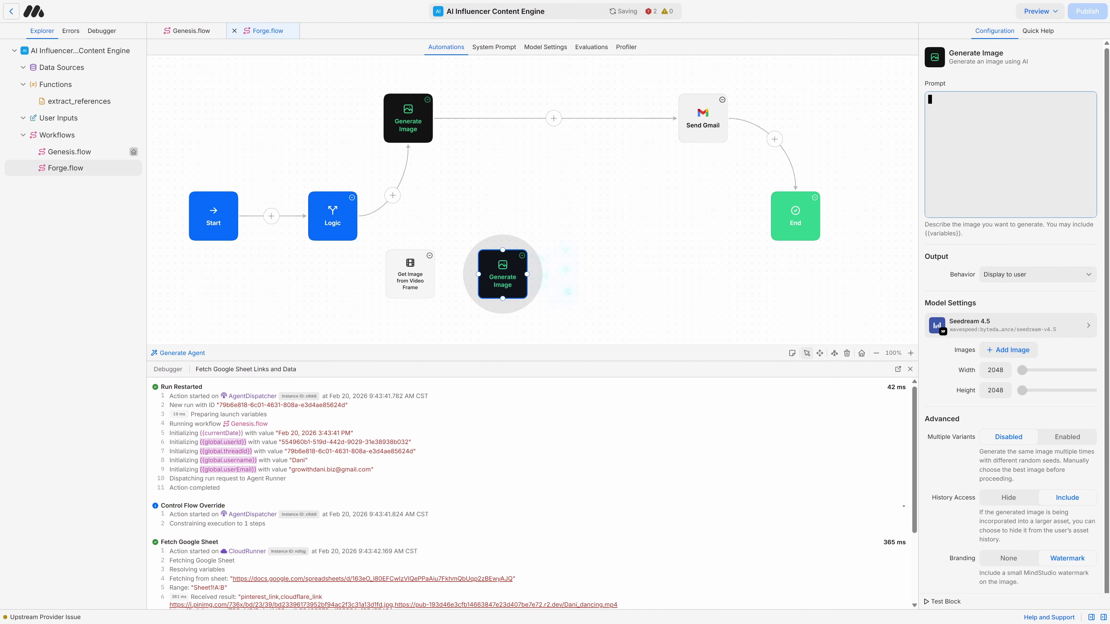
Step: Paste the identity-swap JSON prompt into the second Generate Image and set size to 4K
key("ctrl+v")
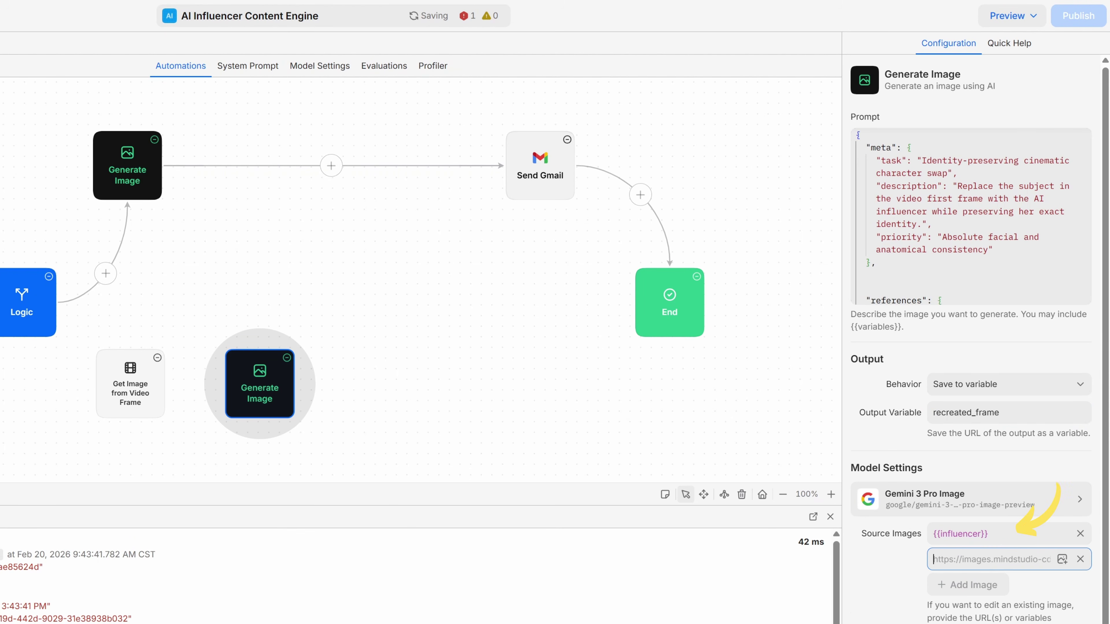
left_click(1005, 568)
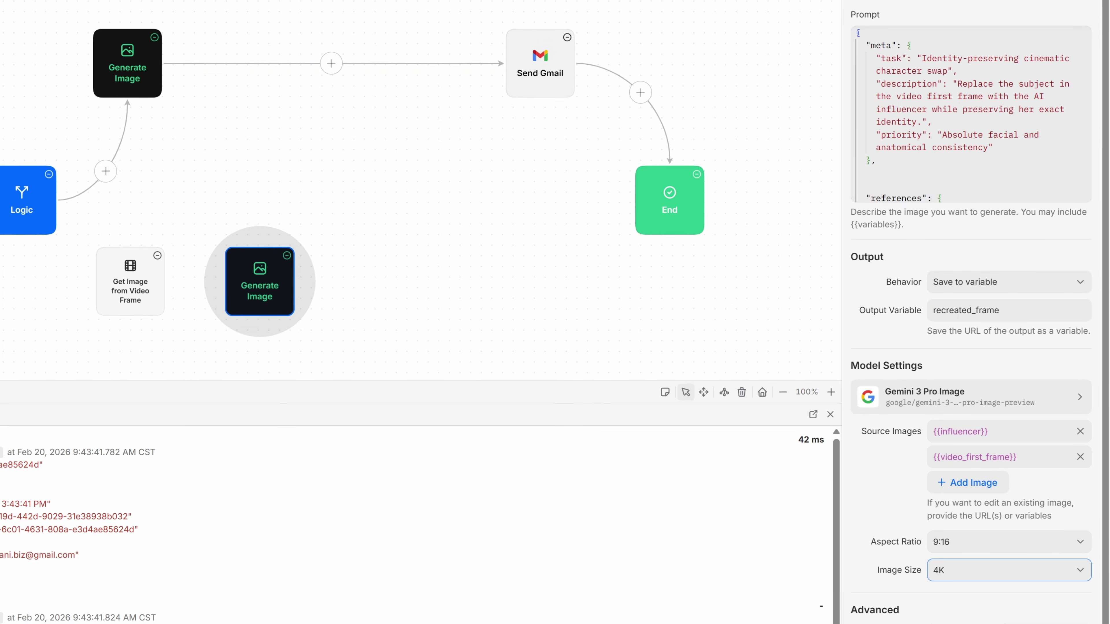
scroll(970, 394, "down", 1)
scroll(970, 393, "down", 2)
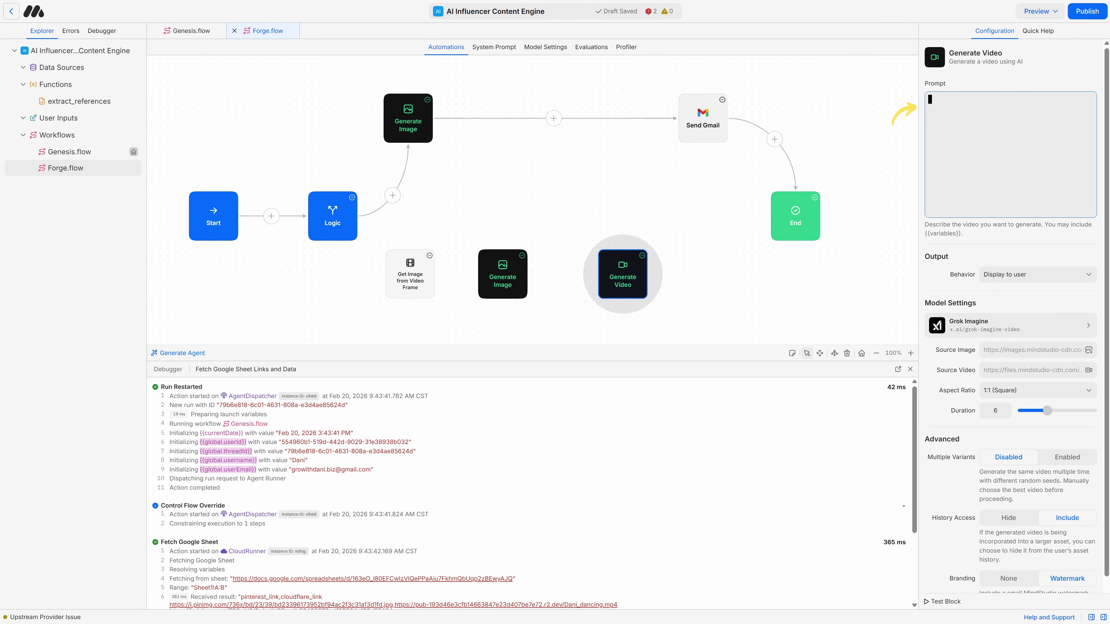
Step: Paste the motion-transfer prompt into Generate Video and set Kling O3 Edit mode on video {{clip}}
type("Transfer the exact body motion, timing, and dynamics from the motion reference video onto the subject in the base image.")
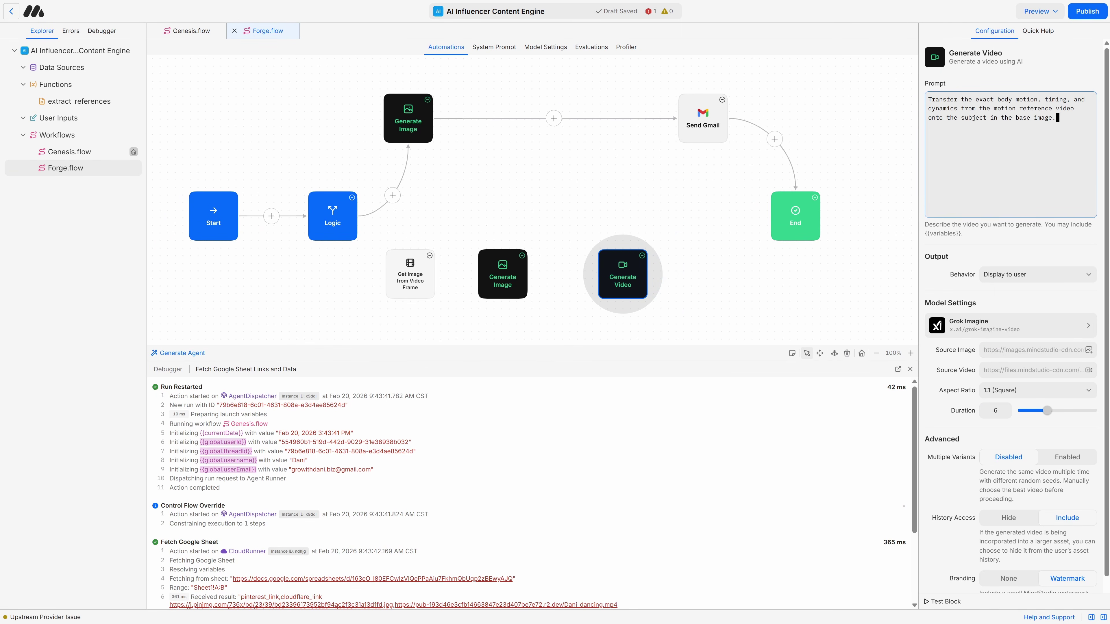
scroll(557, 327, "down", 5)
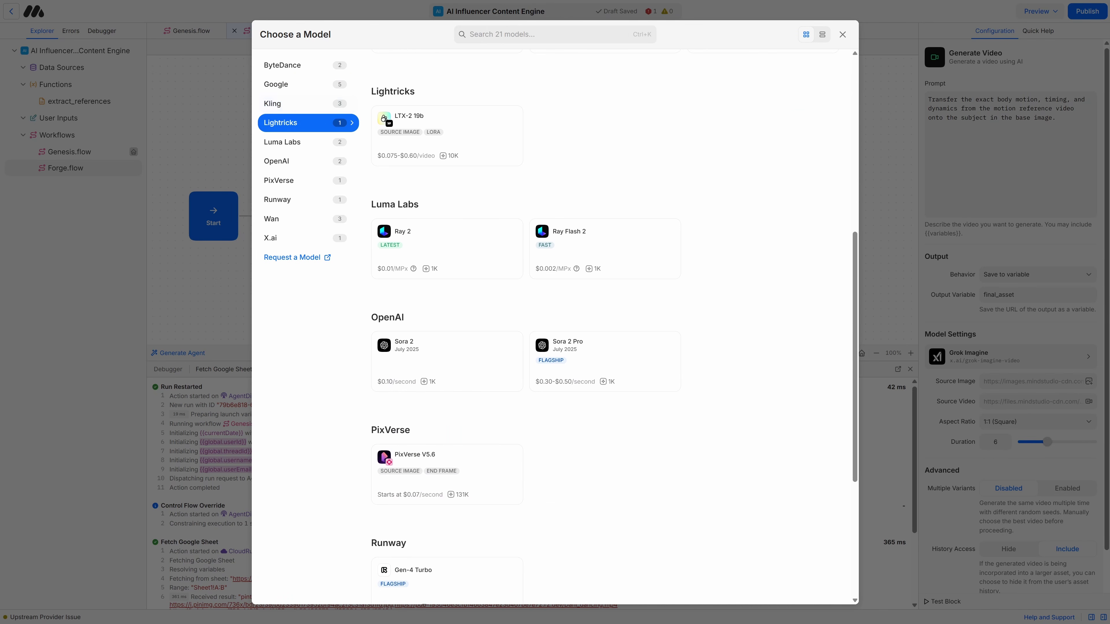
scroll(557, 332, "down", 3)
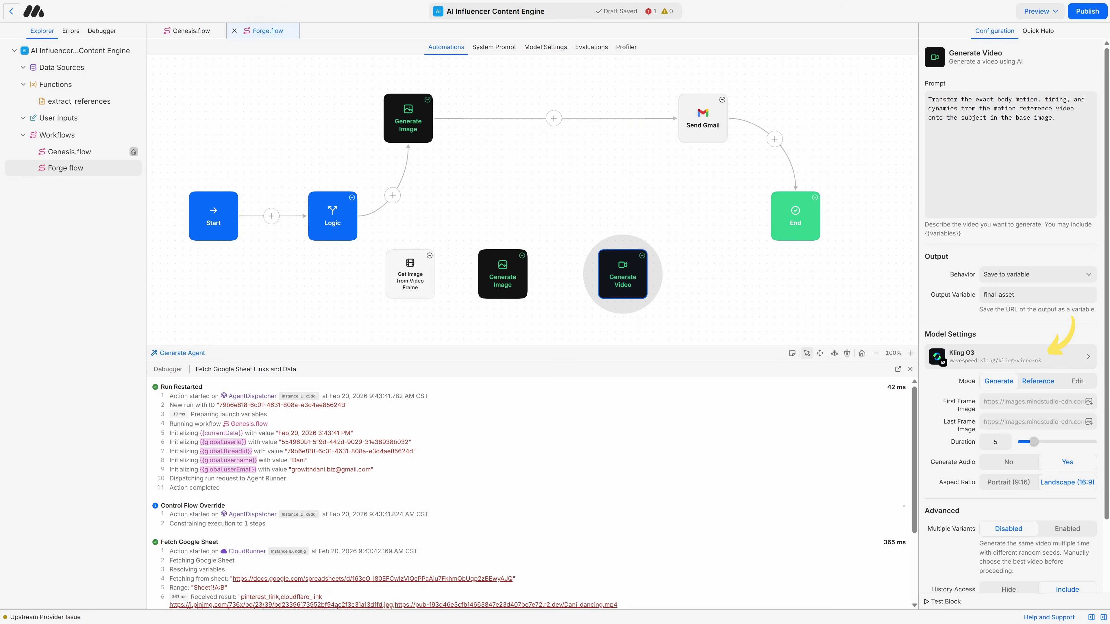
left_click(1064, 429)
left_click(1000, 457)
key("ctrl+a")
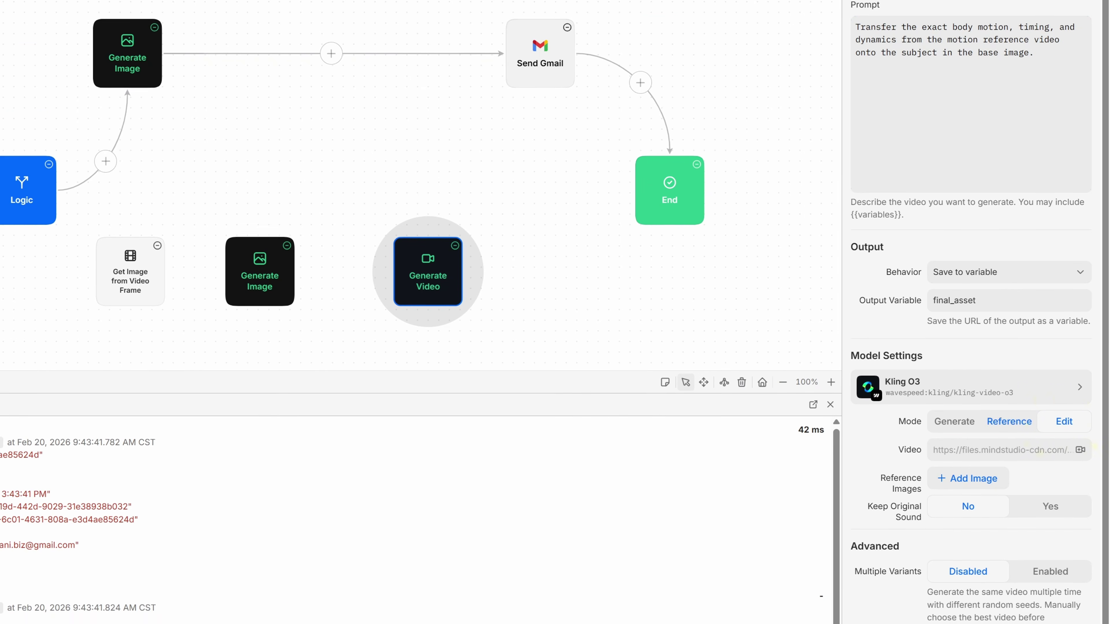
type("{{clip")
key("Return")
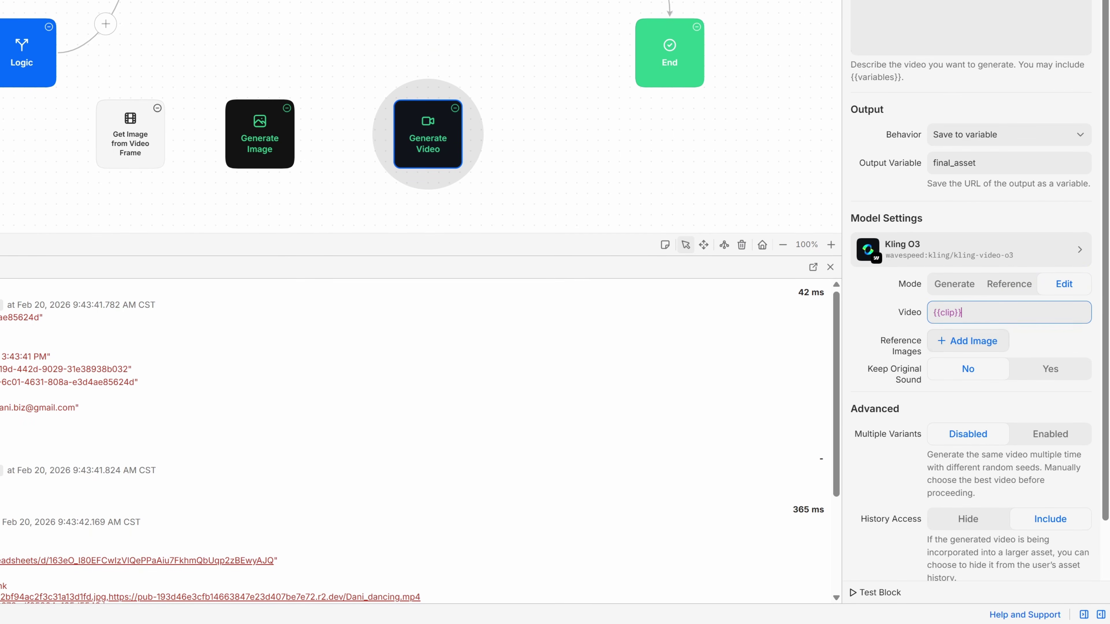
Step: Add {{recreated_frame}} as reference image, set Branding to None, and add a Send Gmail step
left_click(968, 341)
type("{{recrea")
key("Return")
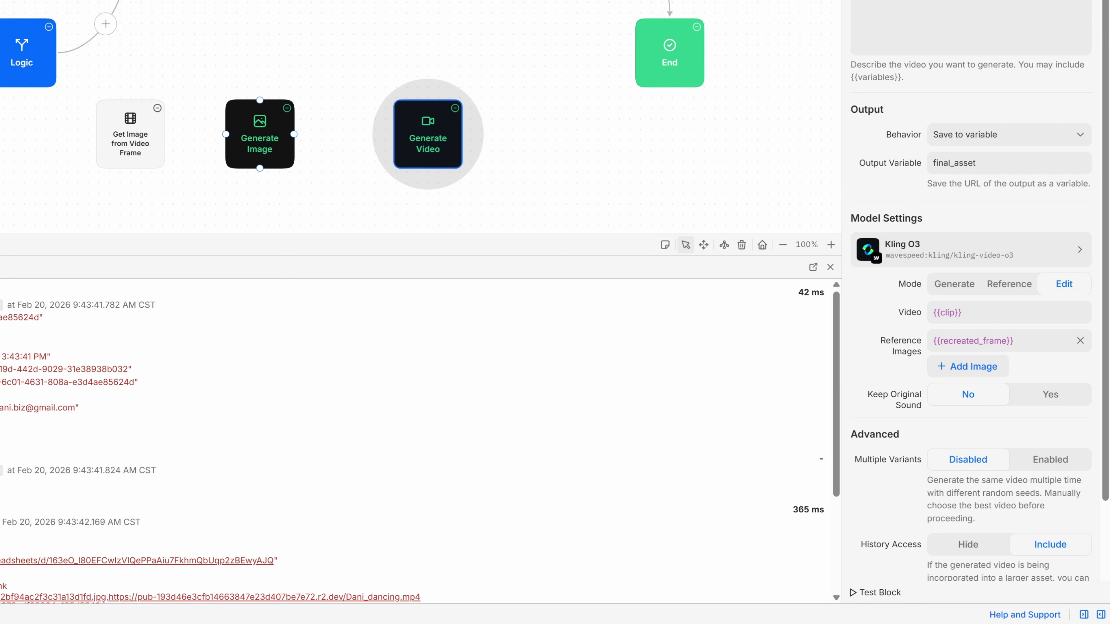
scroll(970, 350, "down", 2)
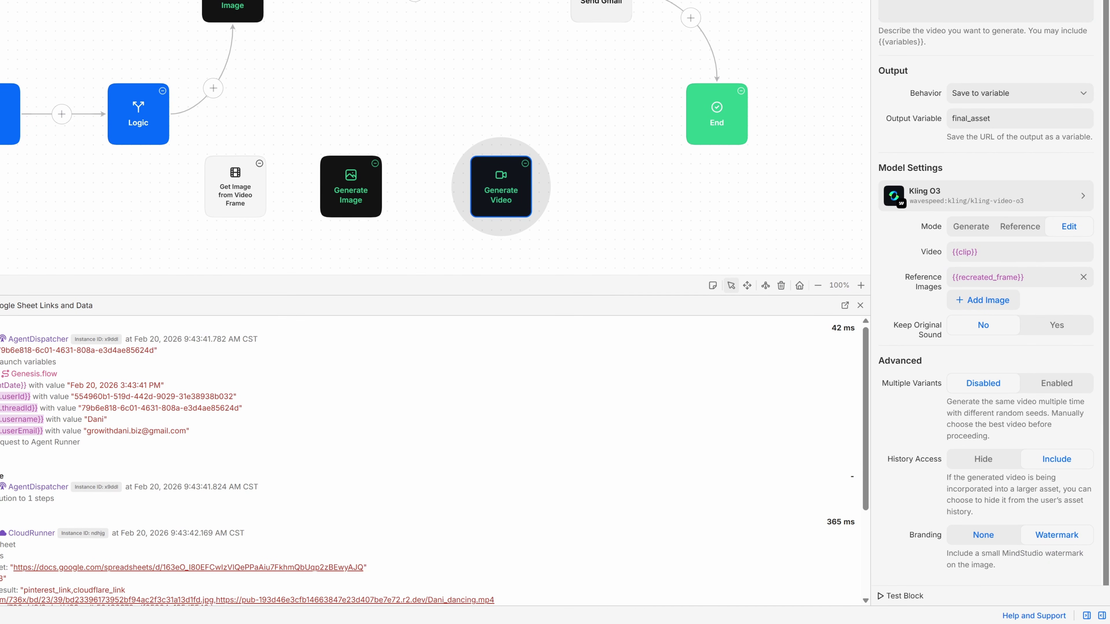
left_click(984, 534)
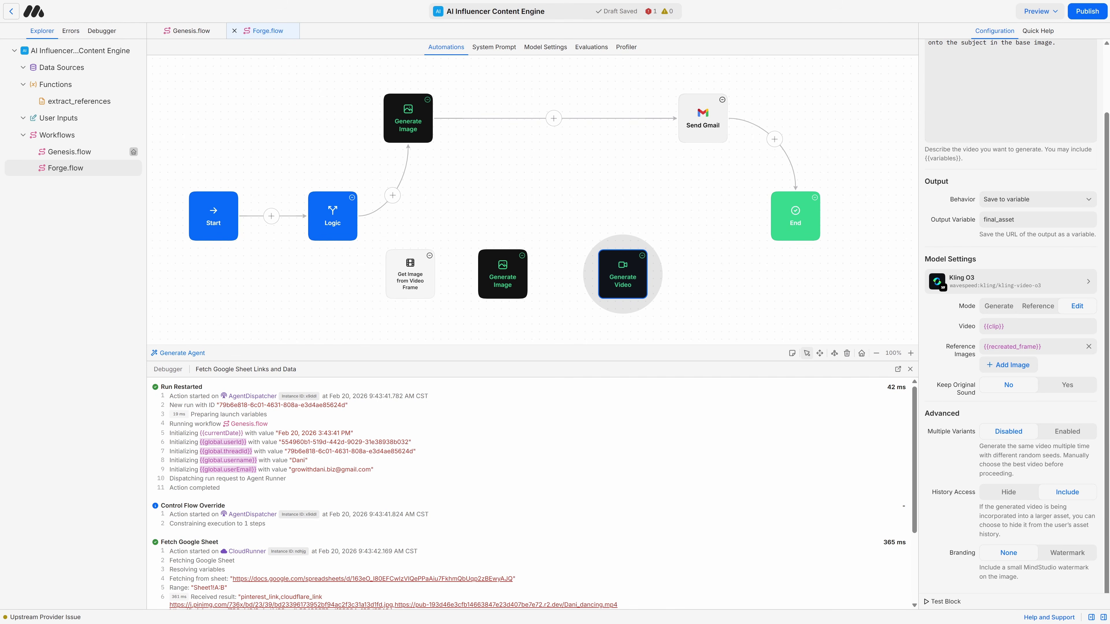
key("ctrl+v")
left_click(1030, 87)
Step: Choose the sending Gmail account, enter the recipient's e-mail address, and set the format to HTML
left_click(1031, 116)
left_click(1038, 116)
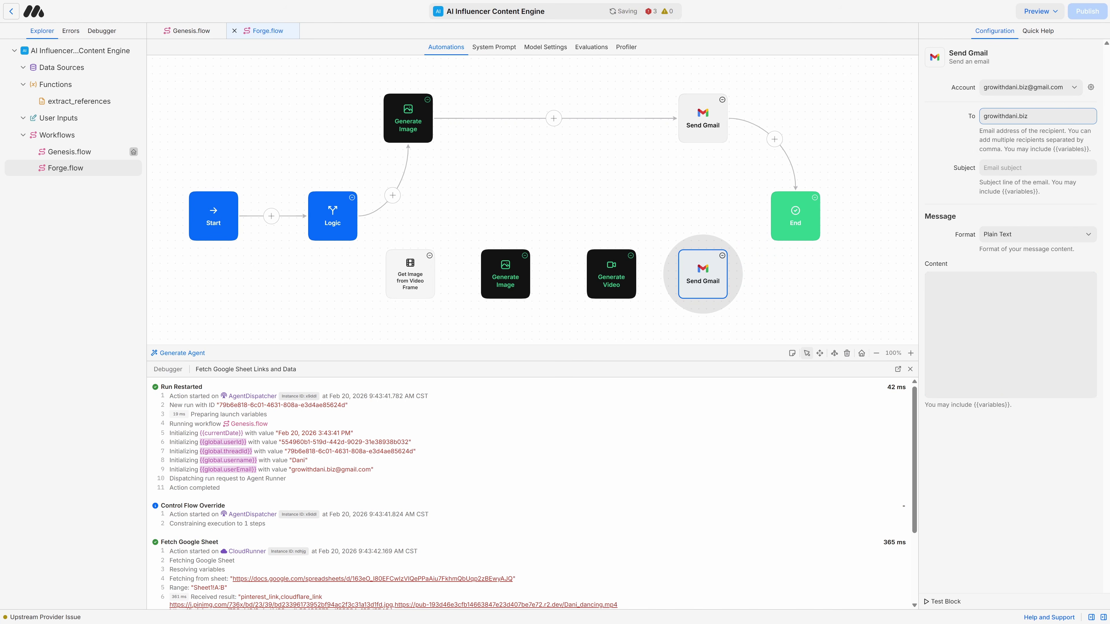
left_click(1038, 234)
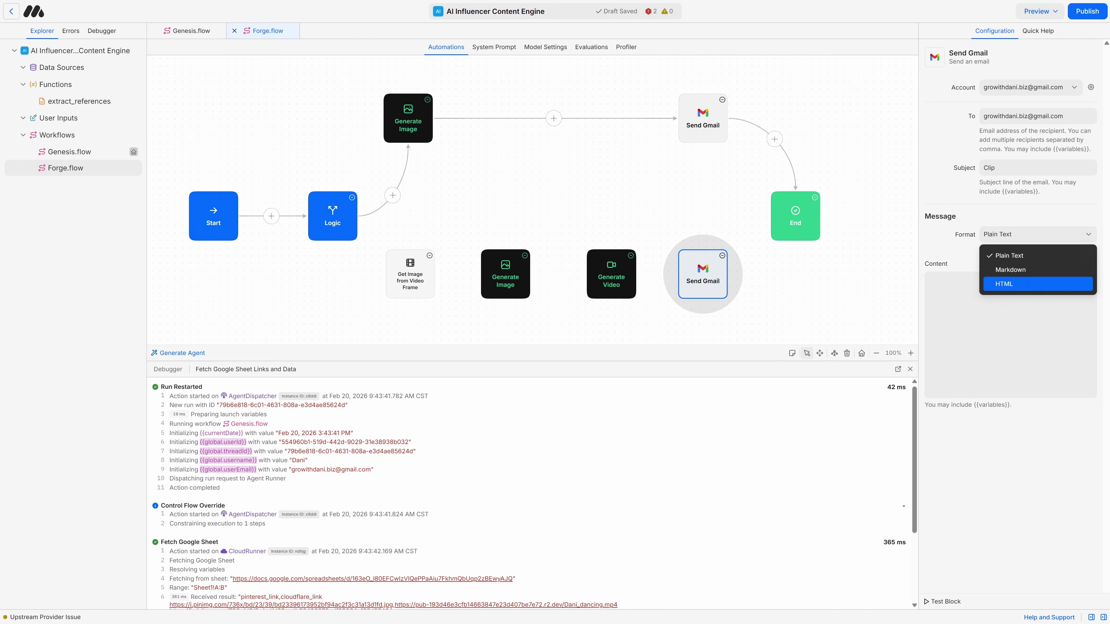
left_click(1005, 289)
Step: Copy the HTML email template from the prompt library document into the message content
key("alt+Tab")
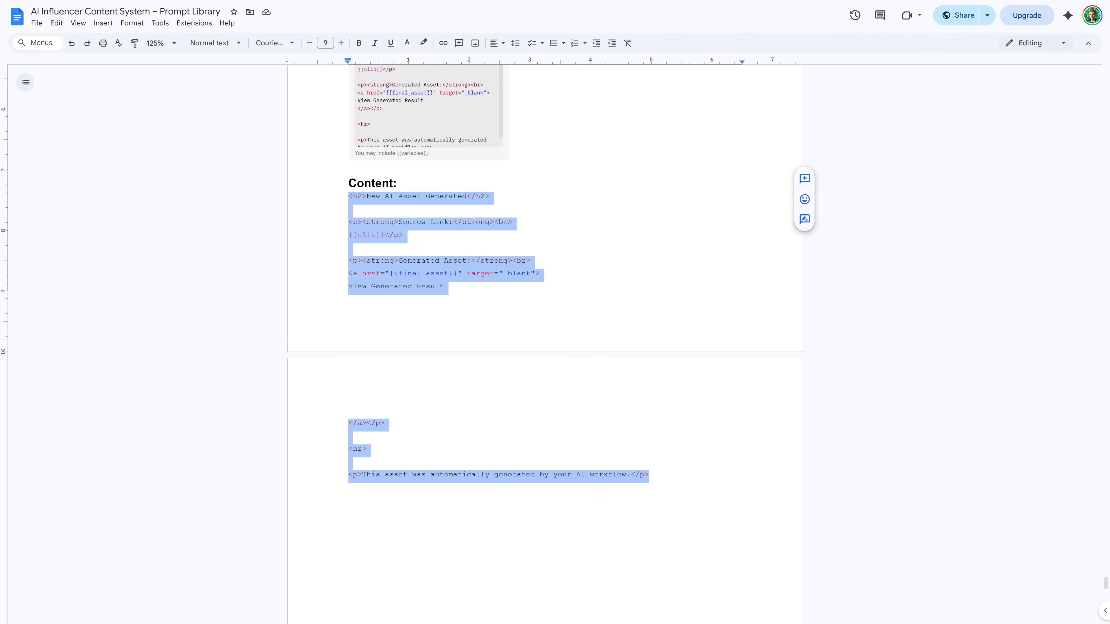
right_click(362, 205)
left_click(384, 236)
key("alt+Tab")
key("ctrl+v")
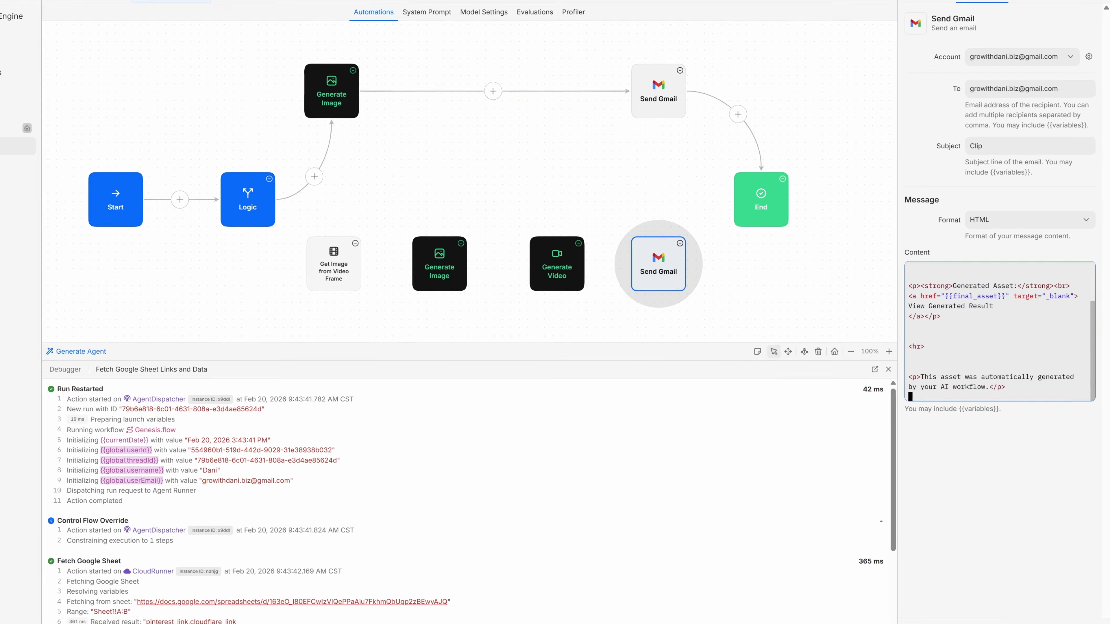
scroll(1000, 331, "up", 3)
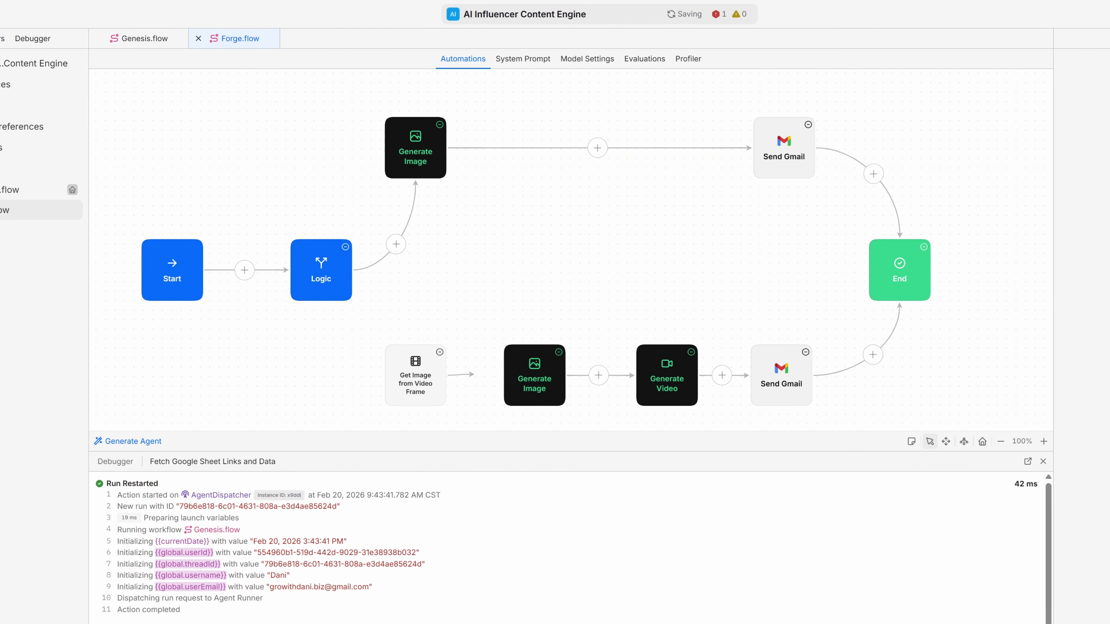
Step: Route Logic's Condition #2 (Clip) to Get Image from Video Frame, then start a new Genesis.flow run
left_click(321, 270)
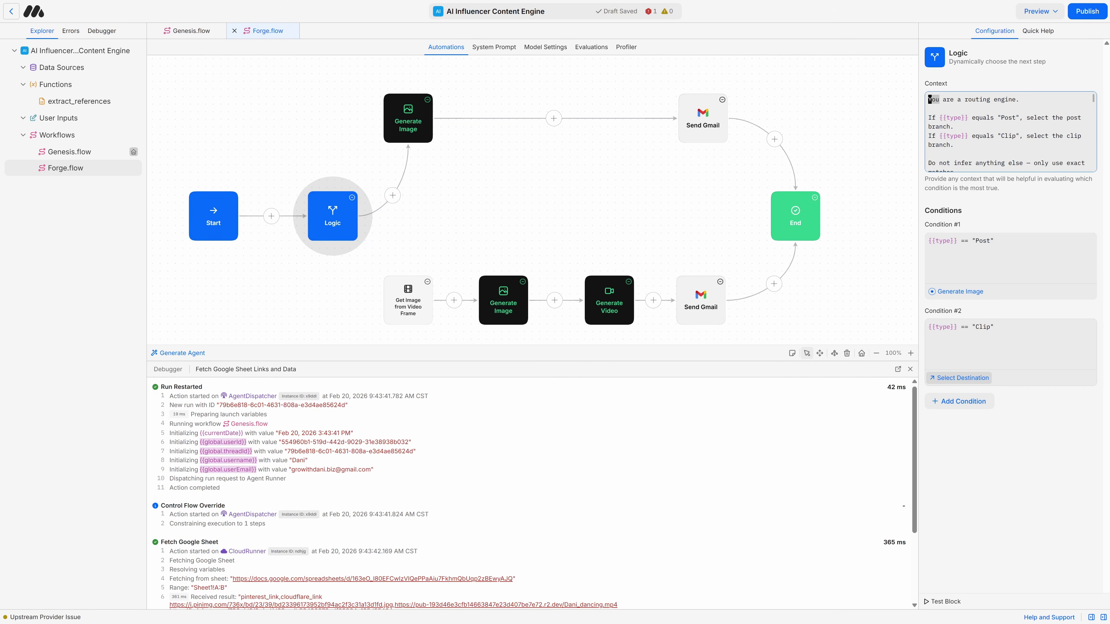
left_click(959, 377)
left_click(409, 302)
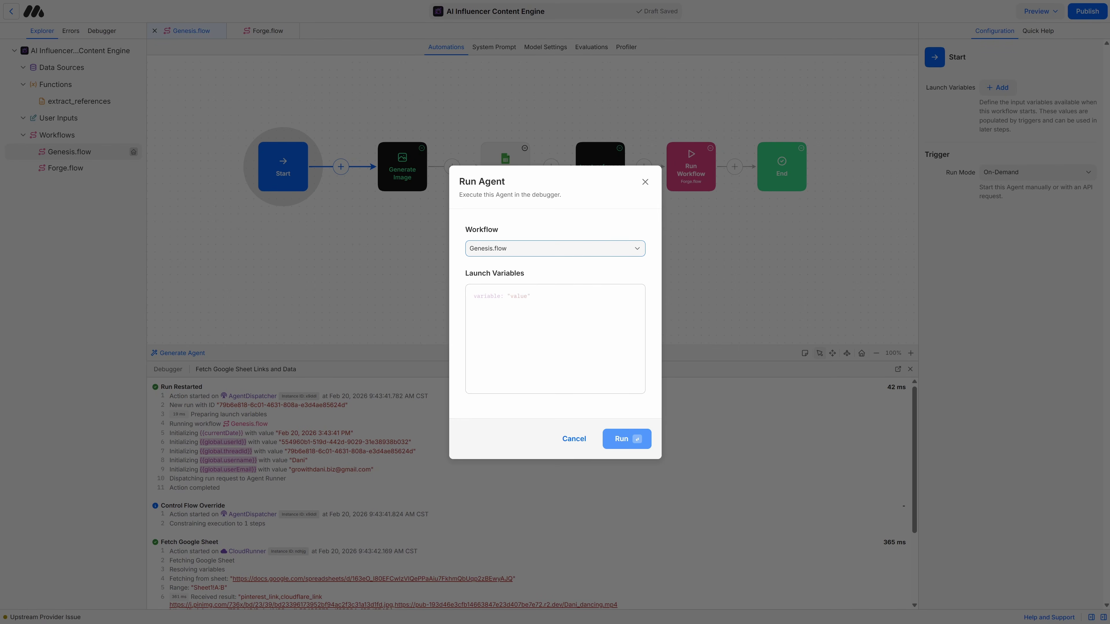
key("Return")
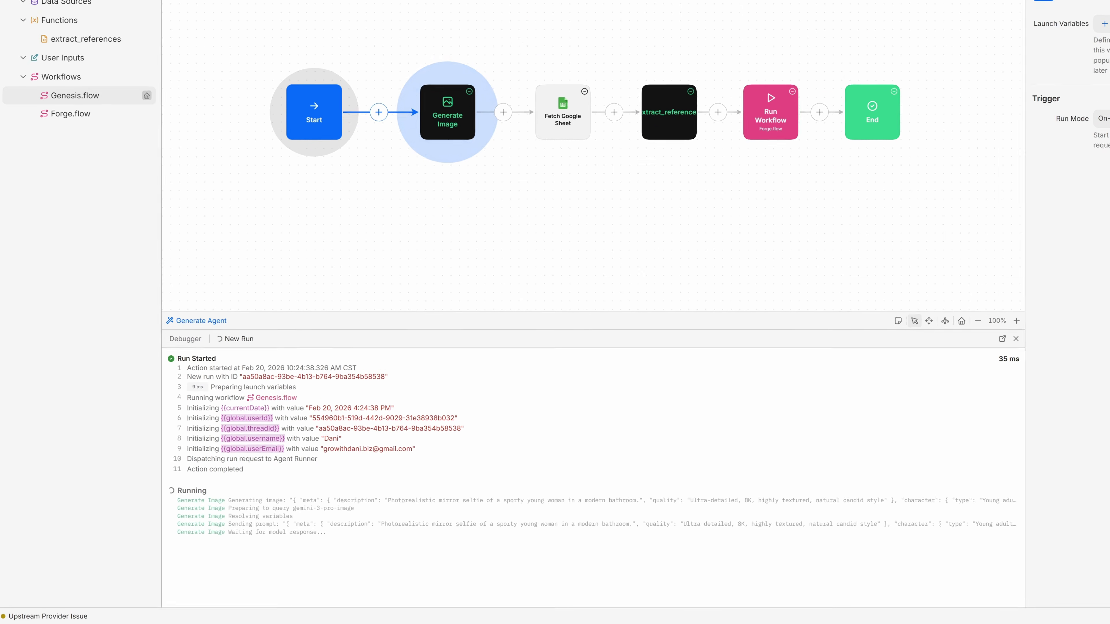